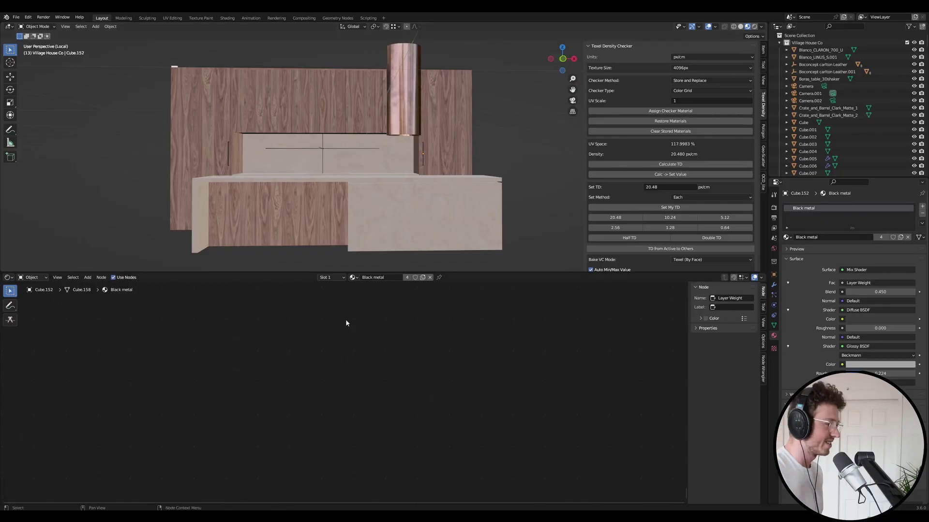
Select the tall walnut door panel and toggle it into Edit Mode while orbiting the kitchen
middle_drag(403, 164, 442, 165)
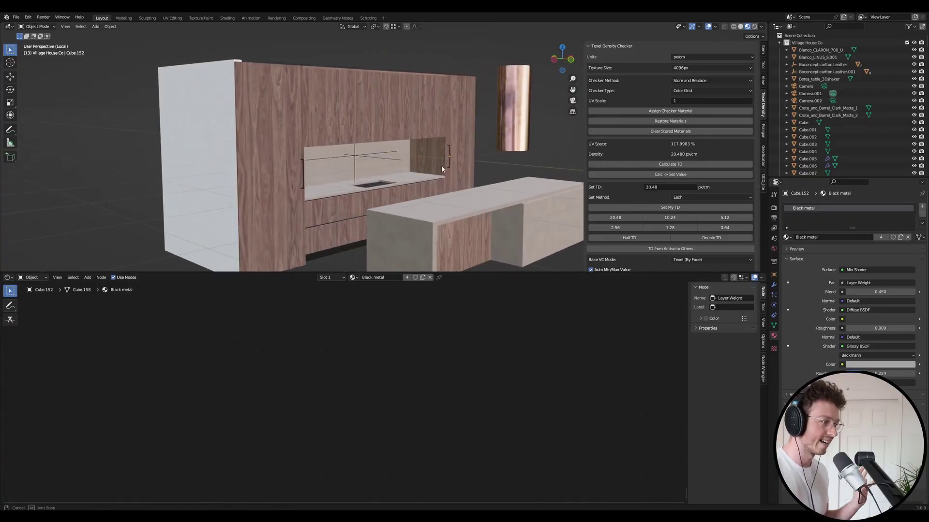
middle_drag(508, 153, 477, 165)
click(299, 138)
scroll(310, 80, up, 3)
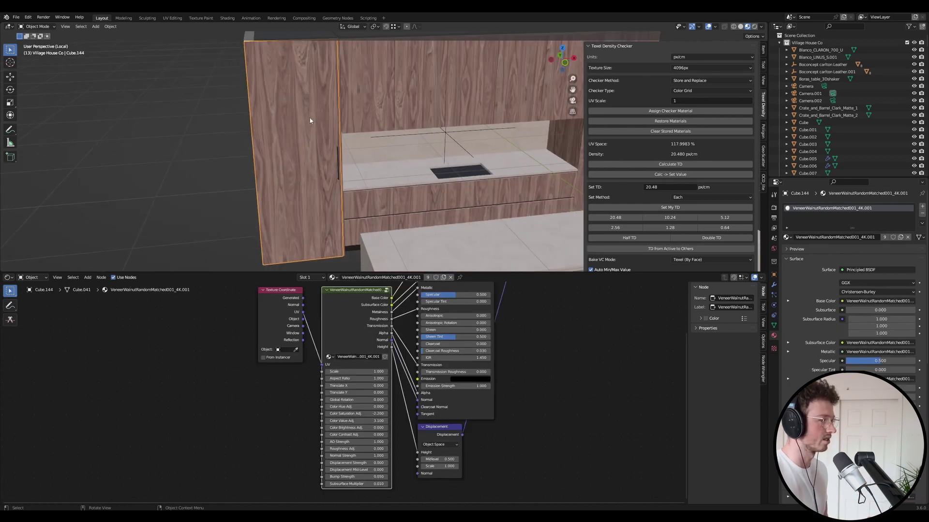
key(Tab)
key(Tab)
middle_drag(355, 113, 344, 103)
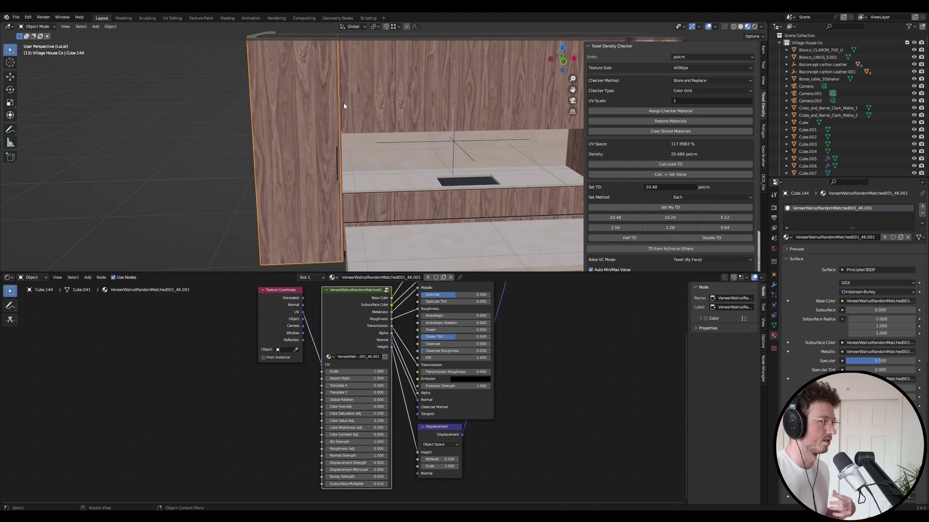
middle_drag(417, 114, 486, 101)
scroll(330, 144, down, 3)
scroll(408, 122, up, 4)
Select the walnut and plaster island cabinet, then its plaster benchtop
middle_drag(334, 156, 359, 137)
click(187, 159)
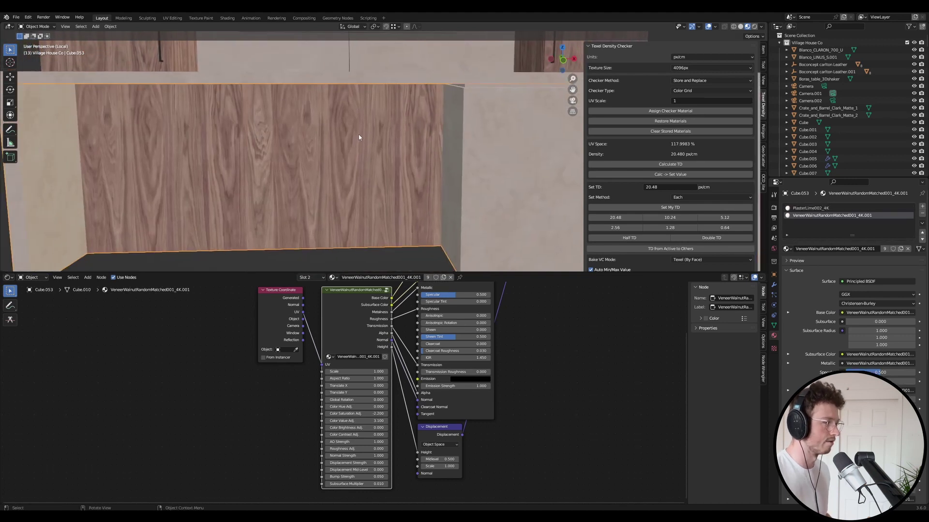
scroll(343, 145, down, 4)
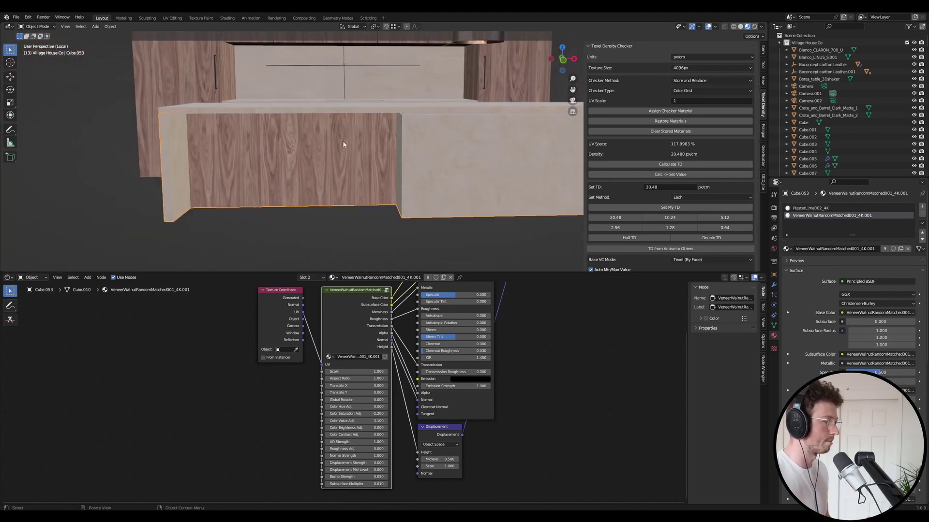
middle_drag(519, 57, 437, 124)
click(384, 217)
scroll(315, 139, down, 6)
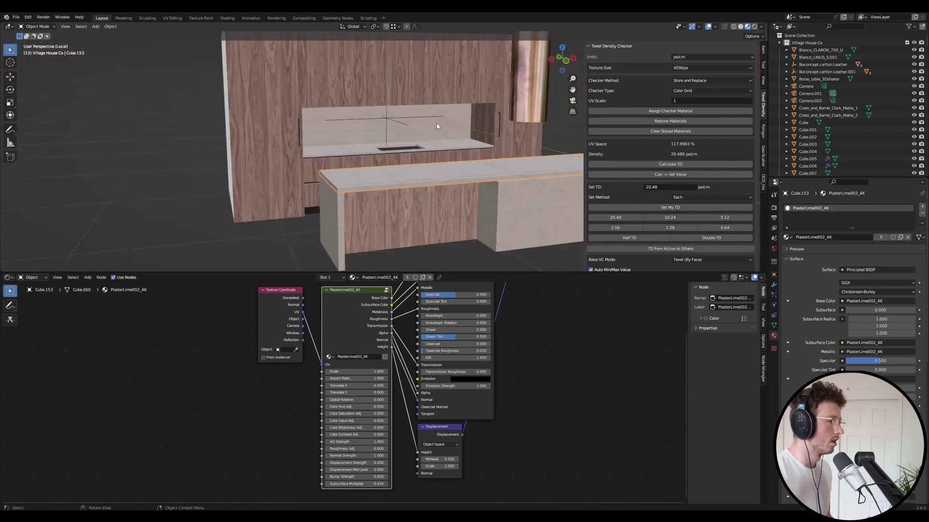
With the tall walnut cabinet selected, show only your own assets in the Poliigon panel
click(255, 87)
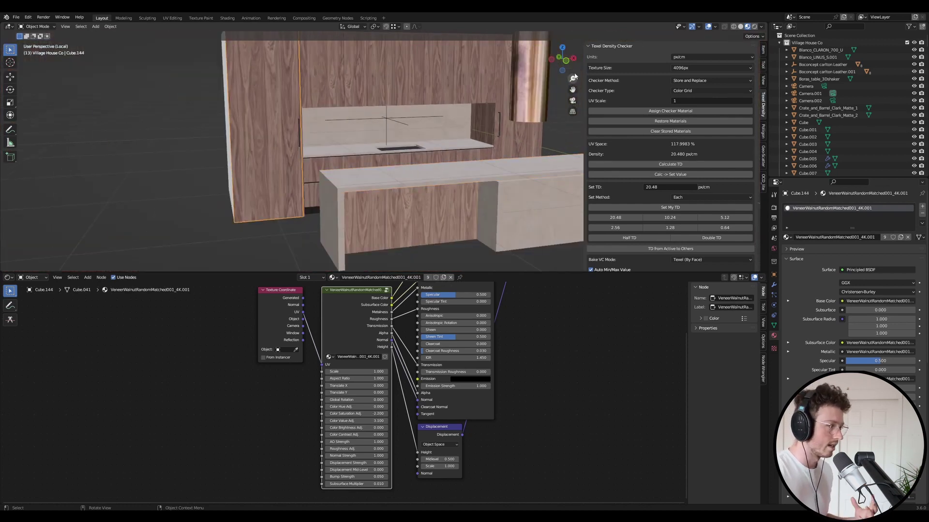
click(764, 131)
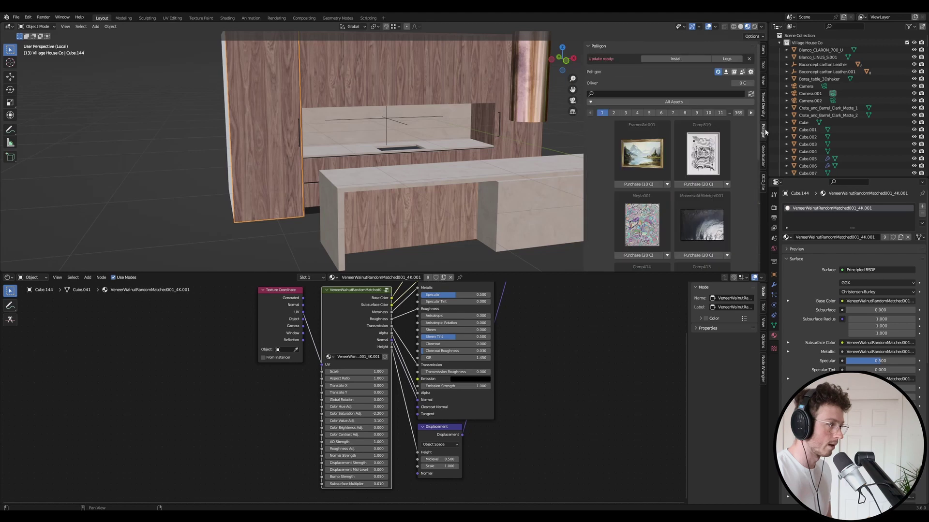
click(726, 72)
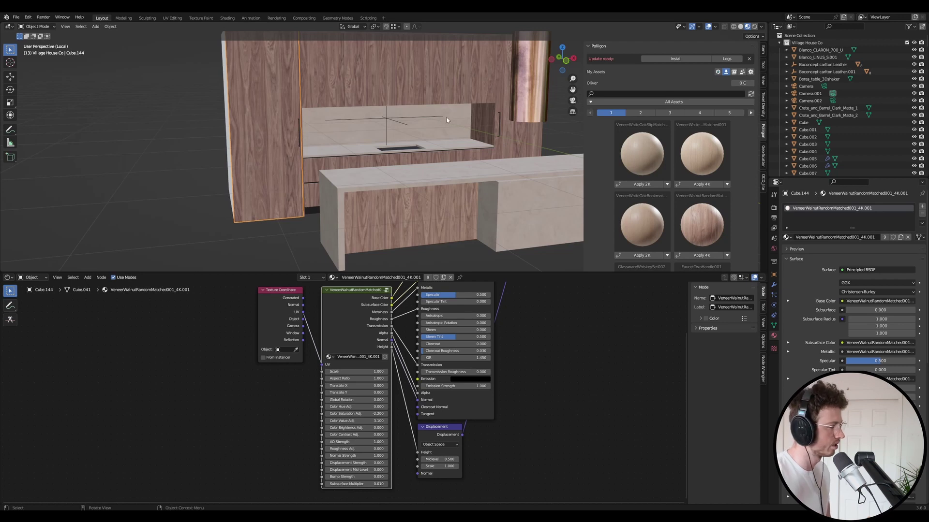
Select the plaster benchtop, then the copper flue to show its MetalCopperWorn001_4K material
middle_drag(447, 120, 485, 160)
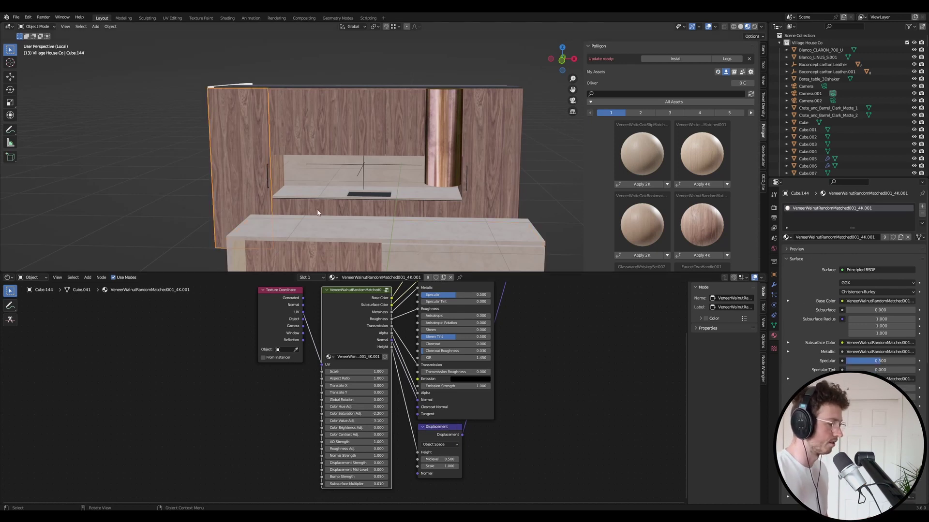
scroll(389, 216, up, 3)
middle_drag(397, 215, 294, 197)
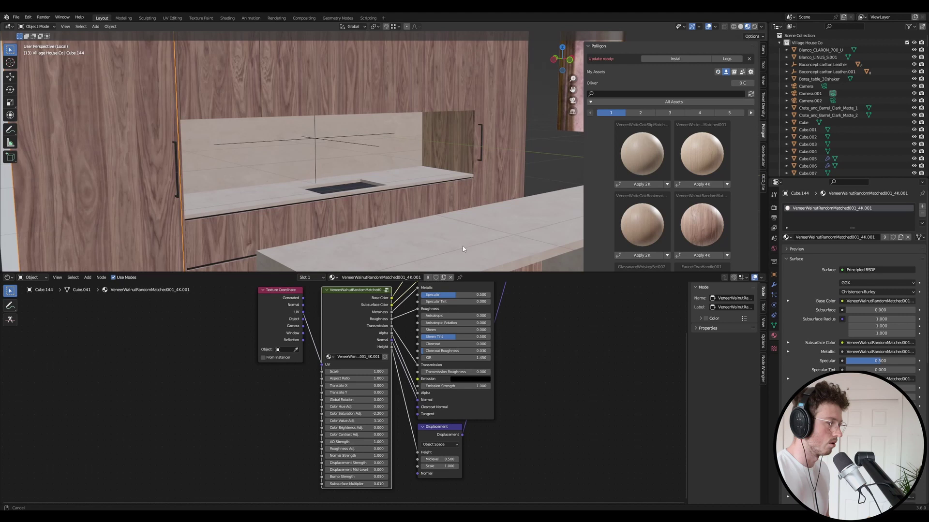
middle_drag(463, 248, 326, 175)
click(396, 194)
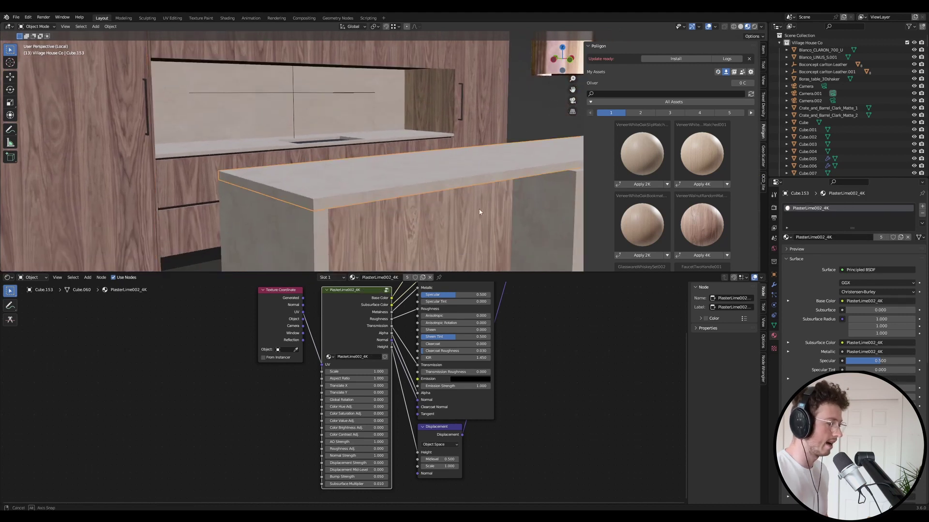
middle_drag(479, 211, 471, 203)
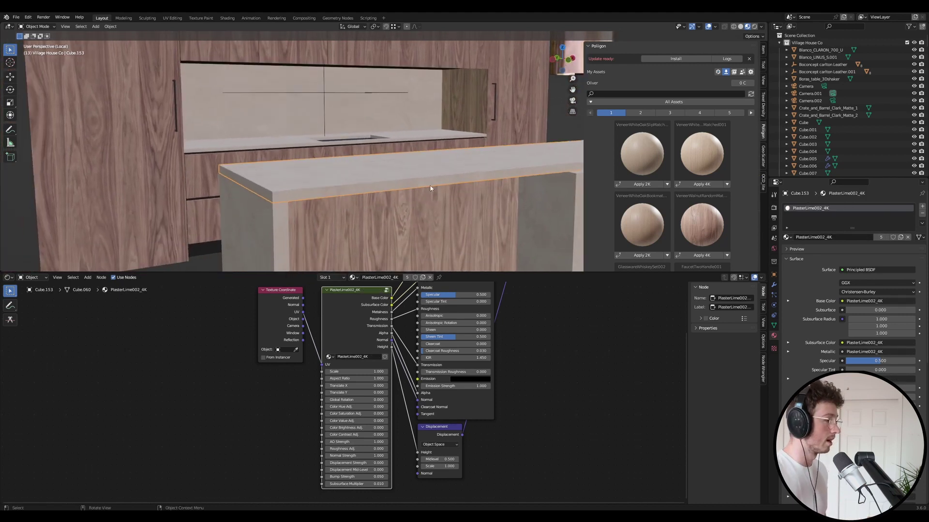
scroll(431, 188, down, 5)
middle_drag(414, 190, 515, 131)
click(452, 127)
scroll(459, 128, up, 6)
Apply Shade Smooth to the copper flue cylinder from its Object Context Menu
scroll(480, 130, down, 5)
scroll(516, 131, up, 6)
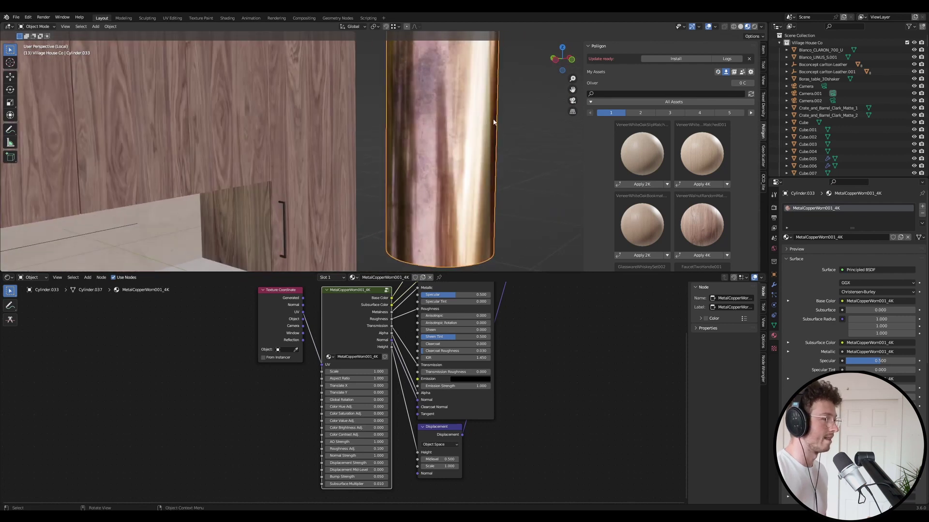
scroll(528, 121, down, 5)
right_click(520, 125)
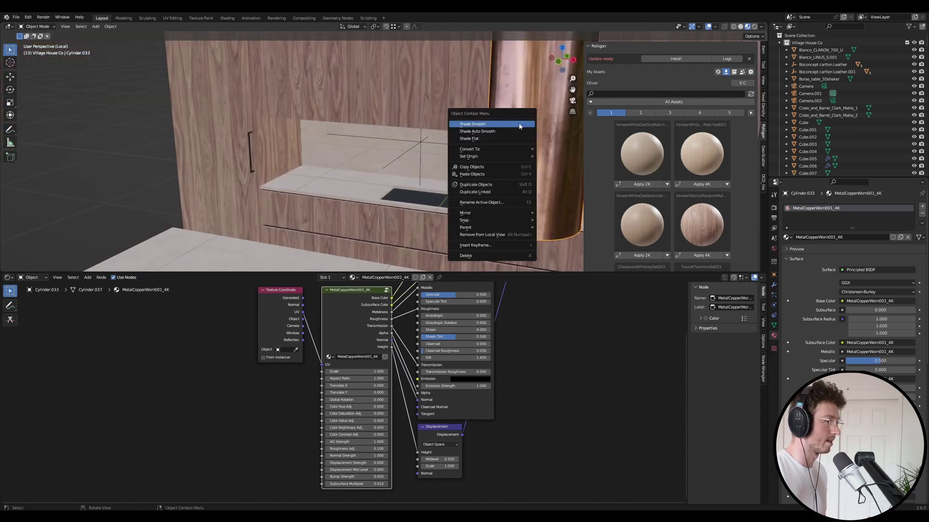
click(520, 124)
middle_drag(520, 125, 426, 115)
scroll(453, 184, down, 4)
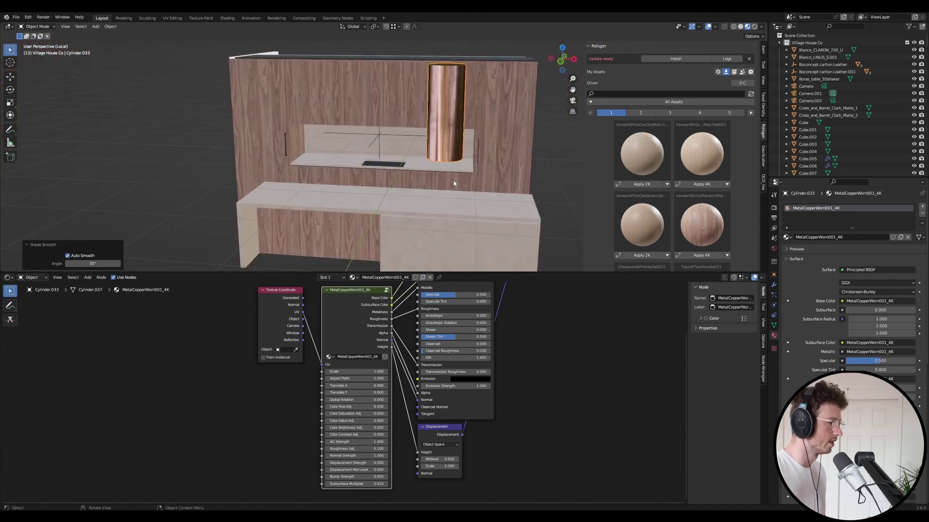
middle_drag(454, 183, 490, 207)
Add a cube and place it to the left of the kitchen
key(shift+a)
mouse_move(237, 183)
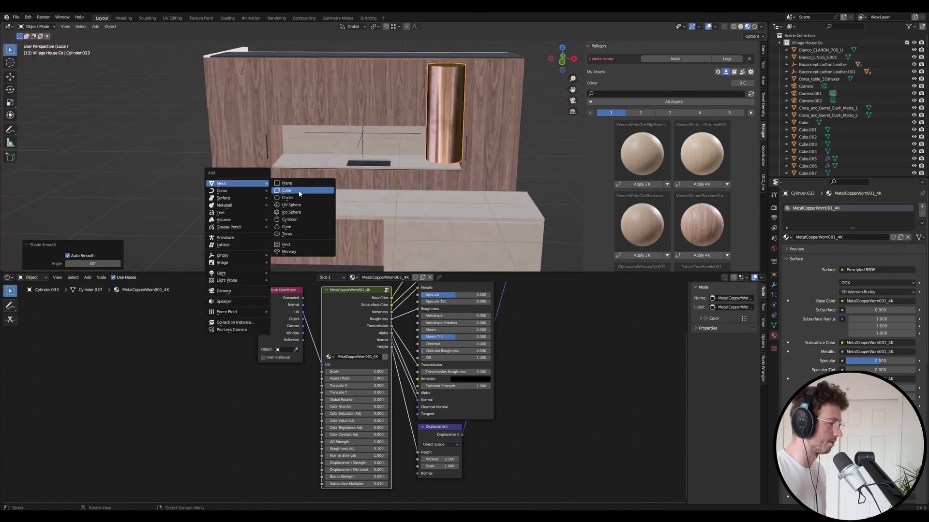
click(299, 193)
key(g)
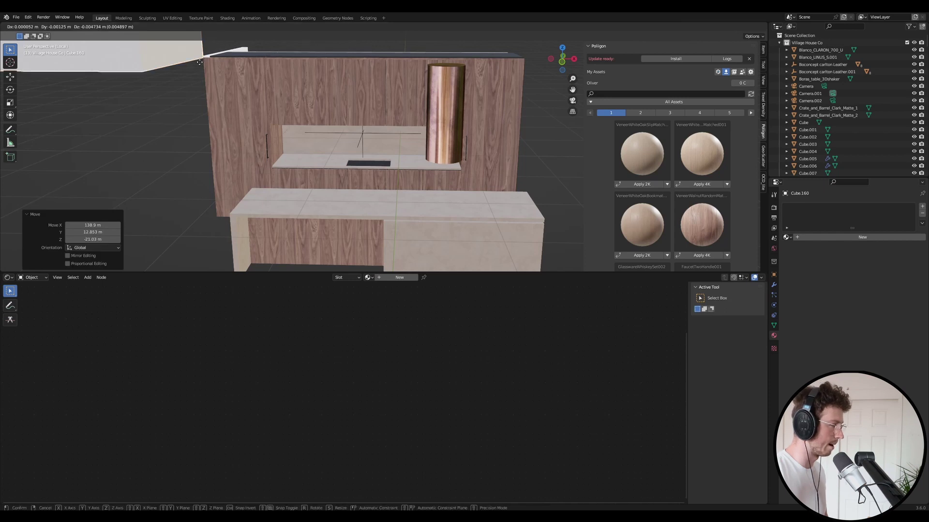
click(223, 145)
click(763, 109)
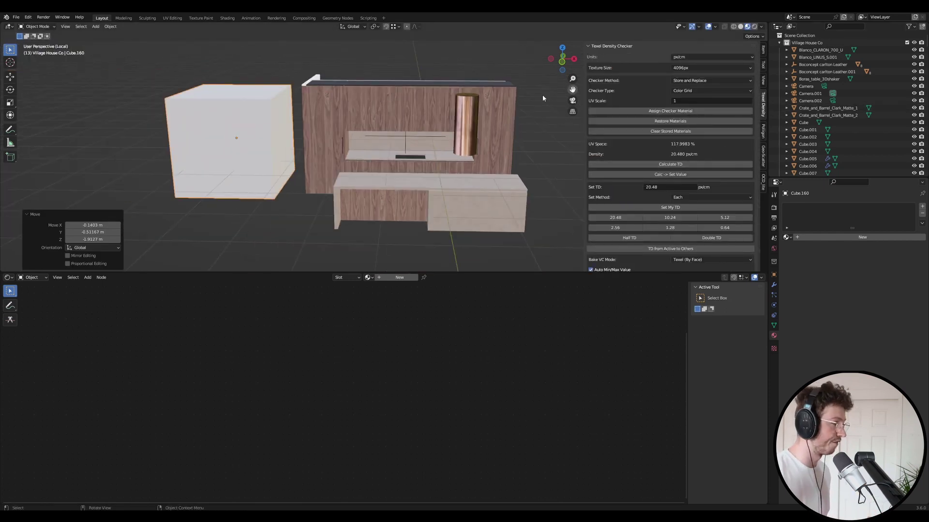
Flatten the test cube along X into a slab, then delete it
scroll(314, 184, up, 2)
middle_drag(315, 183, 293, 106)
key(Tab)
key(g)
key(x)
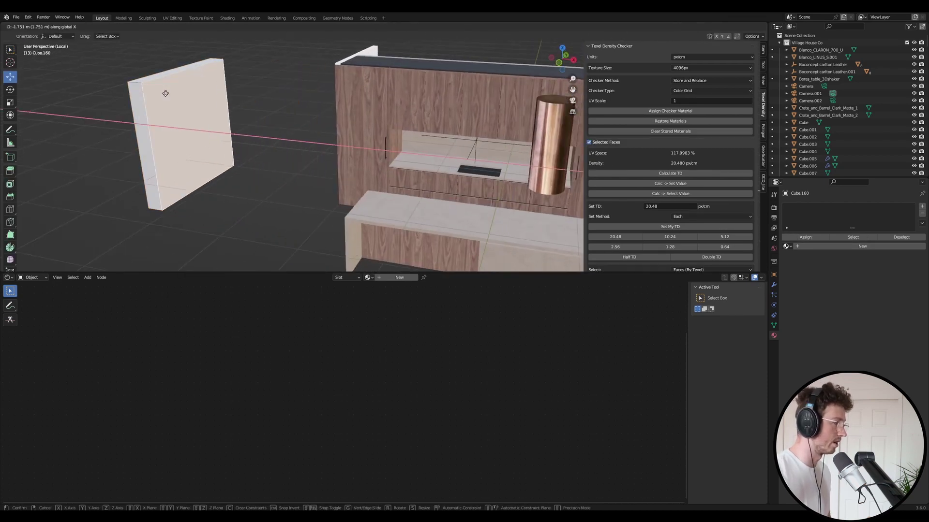
click(196, 104)
key(Tab)
key(Delete)
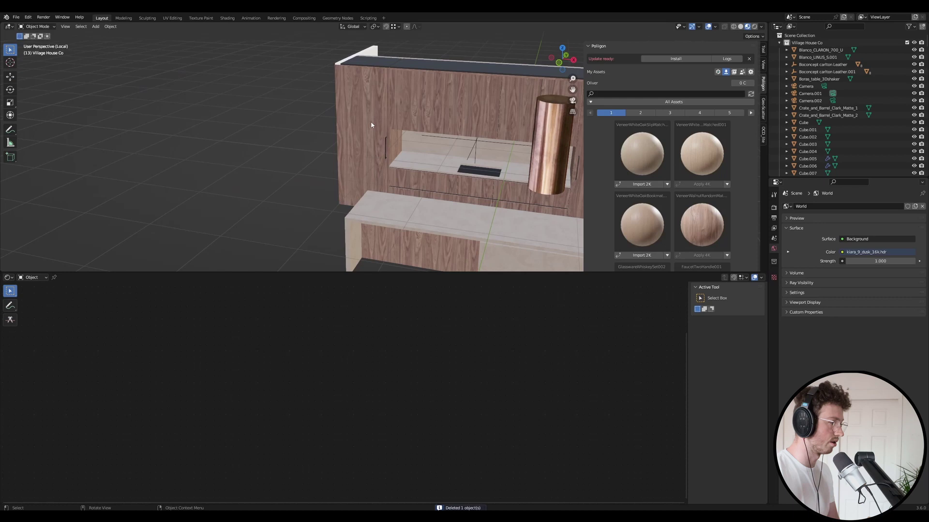
Duplicate the tall walnut cabinet panel and place the copy left of the kitchen
click(357, 118)
key(Tab)
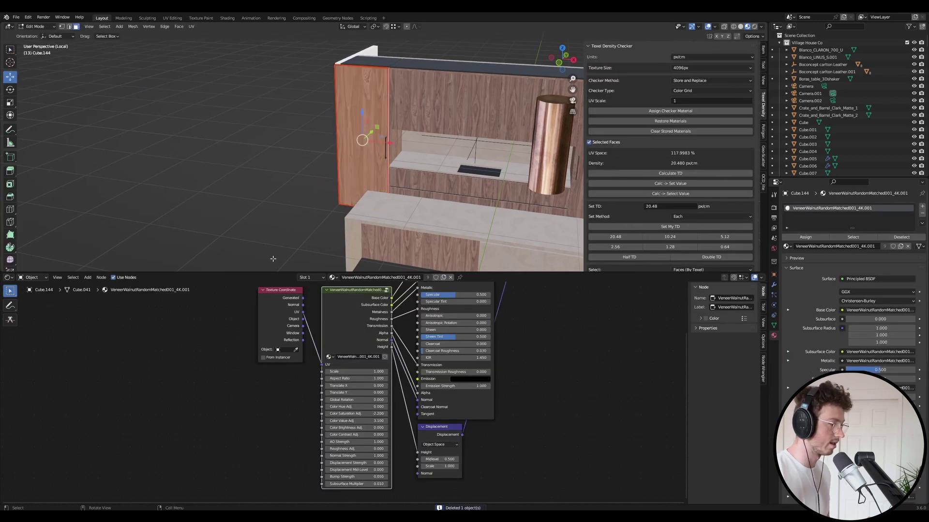
key(Tab)
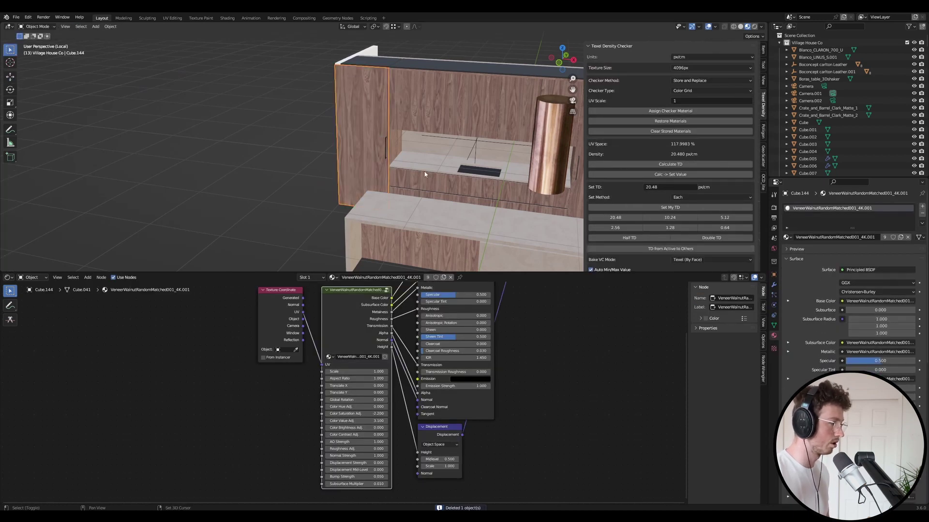
key(shift+d)
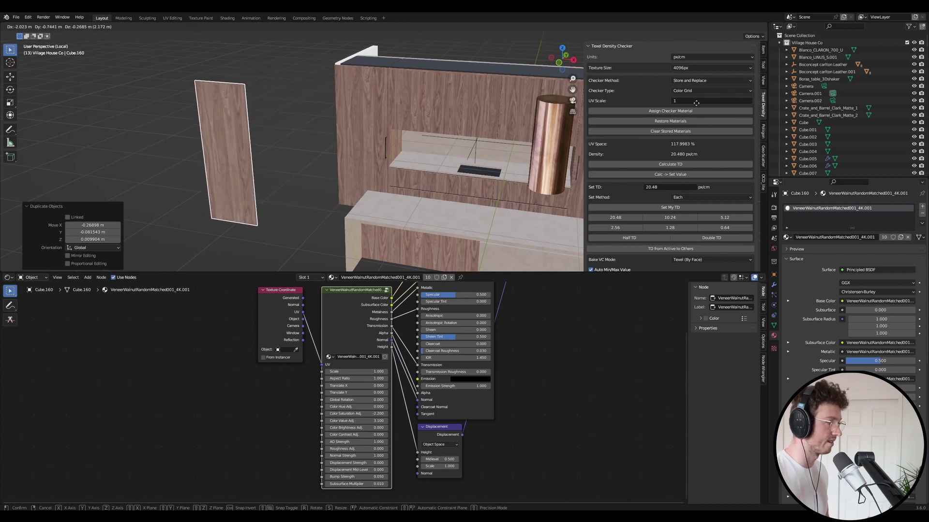
click(341, 137)
Scale the duplicated panel along X to 5.758 and frame it in view
key(s)
key(x)
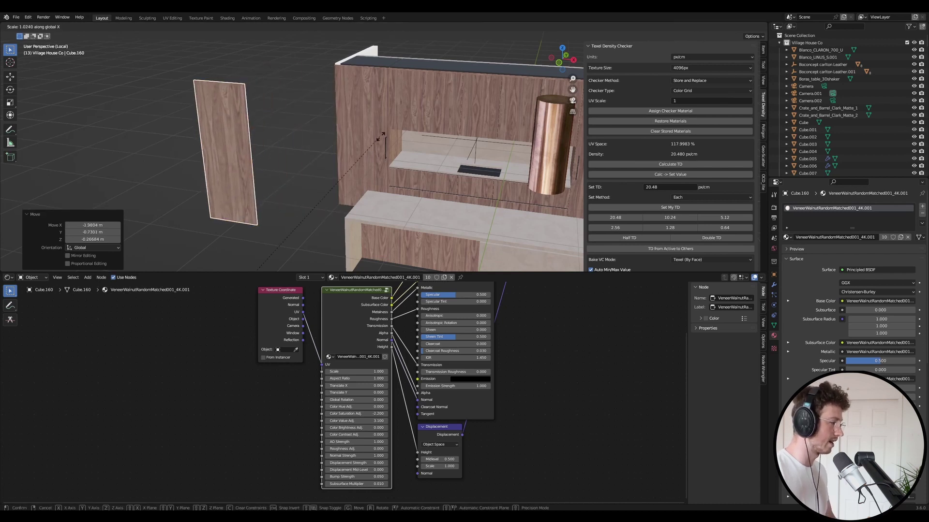
key(Escape)
scroll(424, 118, down, 3)
scroll(425, 118, down, 4)
key(r)
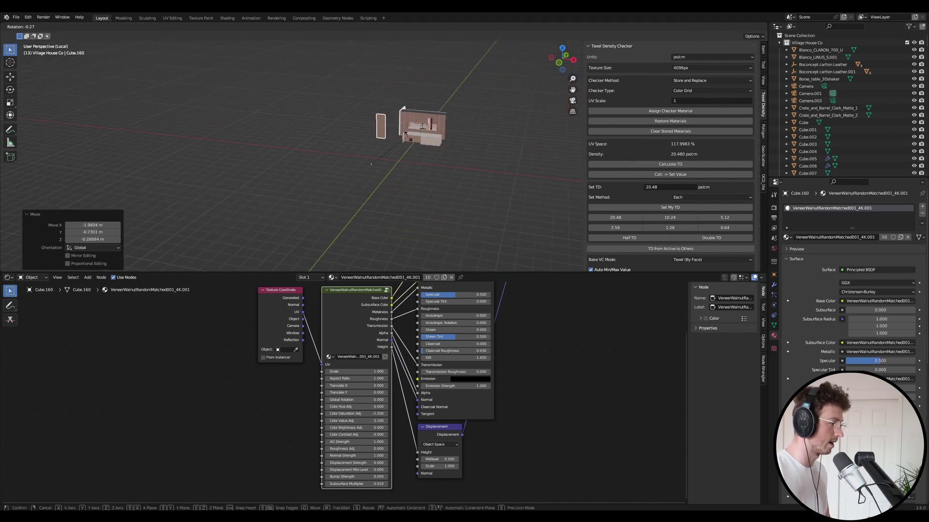
key(x)
key(s)
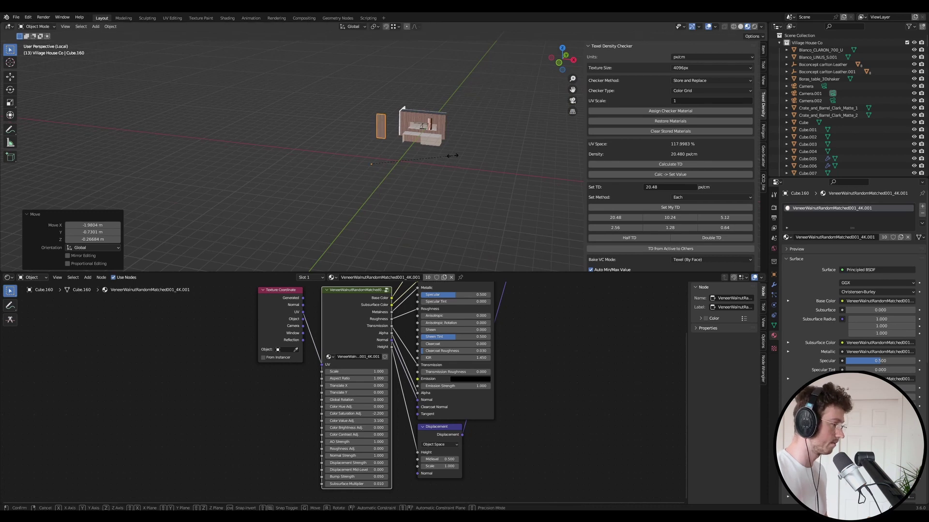
key(x)
click(231, 218)
key(KP_Decimal)
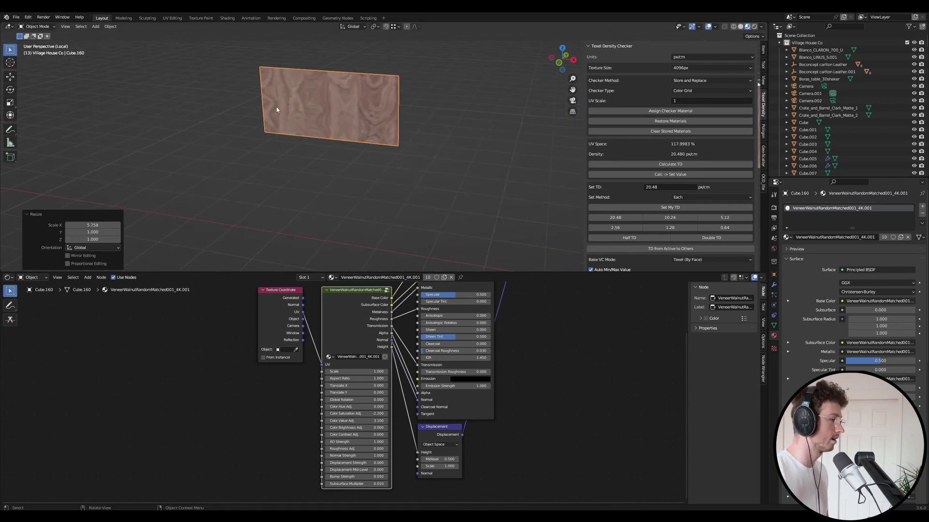
Select all of the panel's faces in Edit Mode, then bring up the Apply menu
key(Tab)
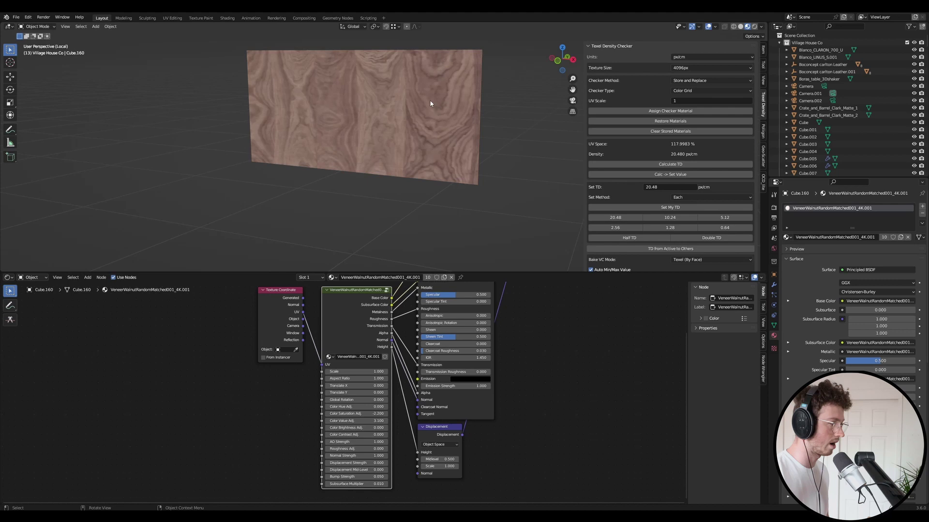
key(a)
key(Tab)
key(ctrl+a)
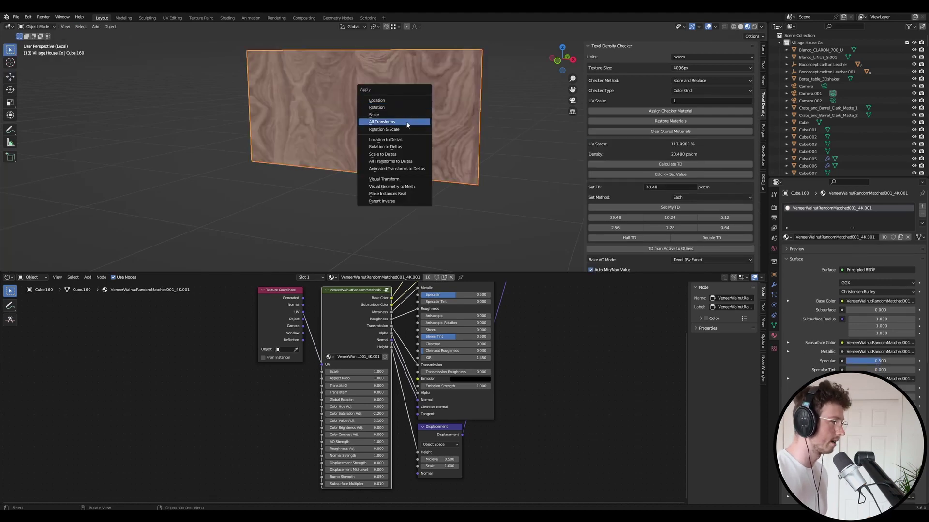
Apply all transforms to Cube.160 and UV unwrap its faces with Unwrap
click(404, 122)
key(Tab)
right_click(405, 130)
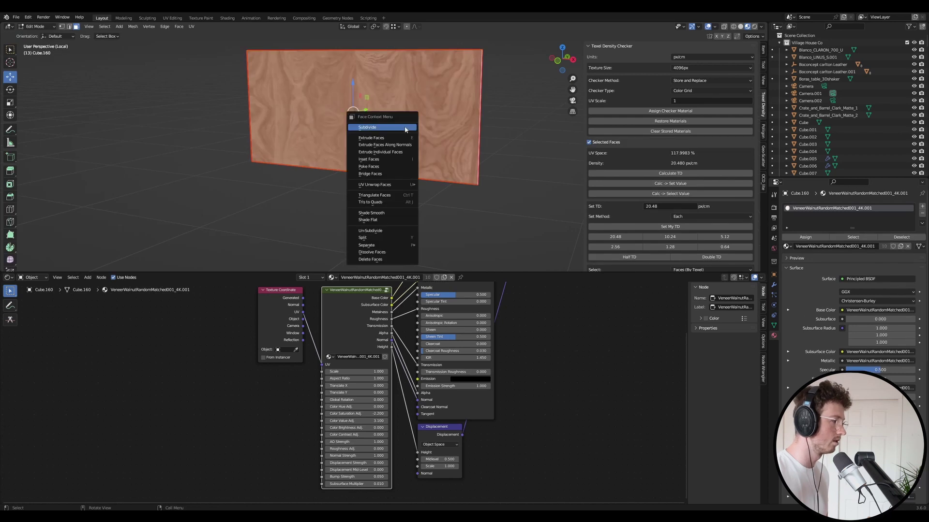
mouse_move(403, 188)
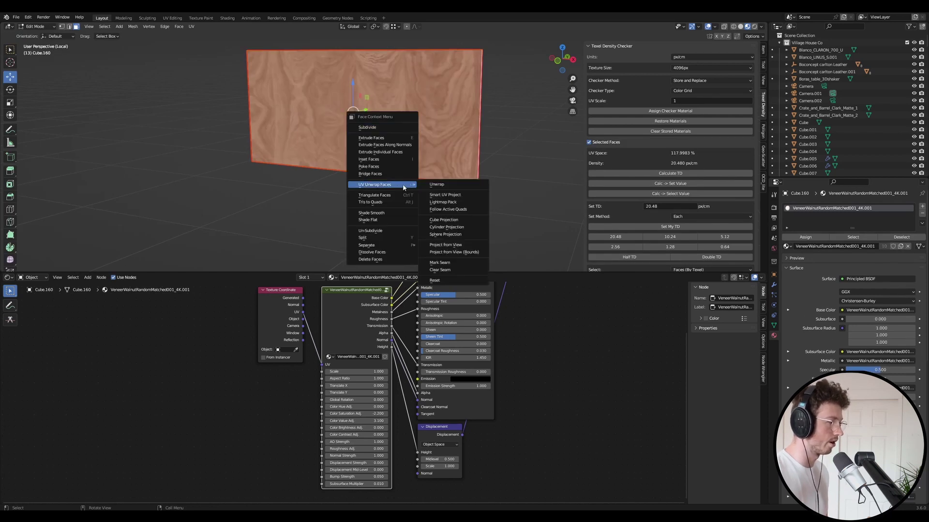
click(438, 185)
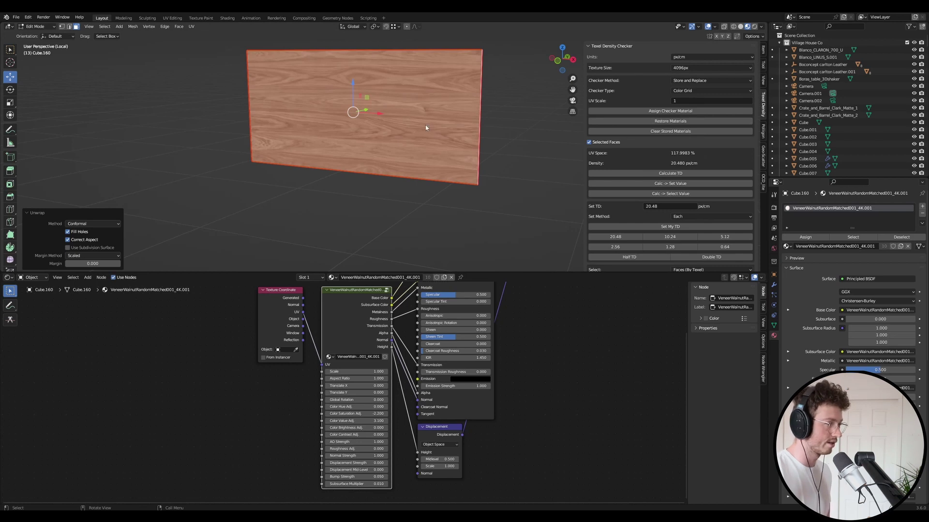
key(Tab)
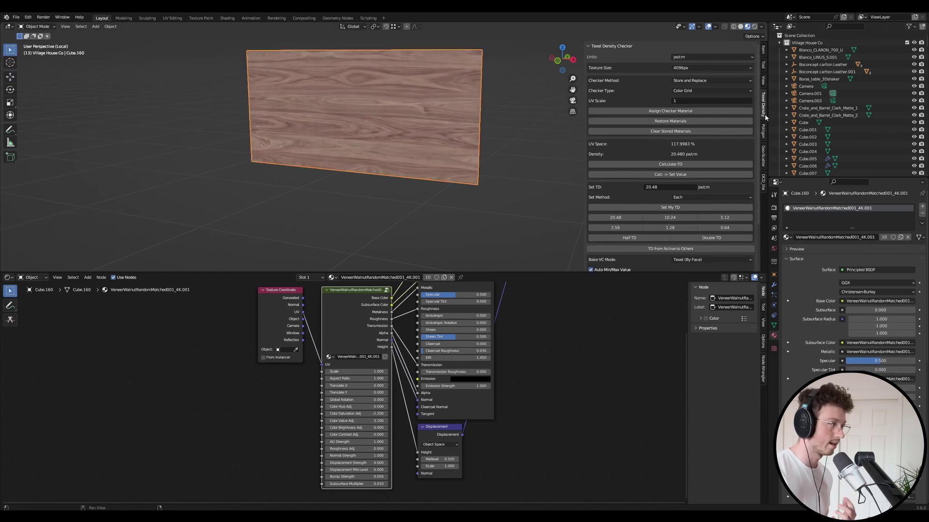
Set Texture Size to 4096px and apply Set My TD at 20.48 px/cm to Cube.160
click(696, 68)
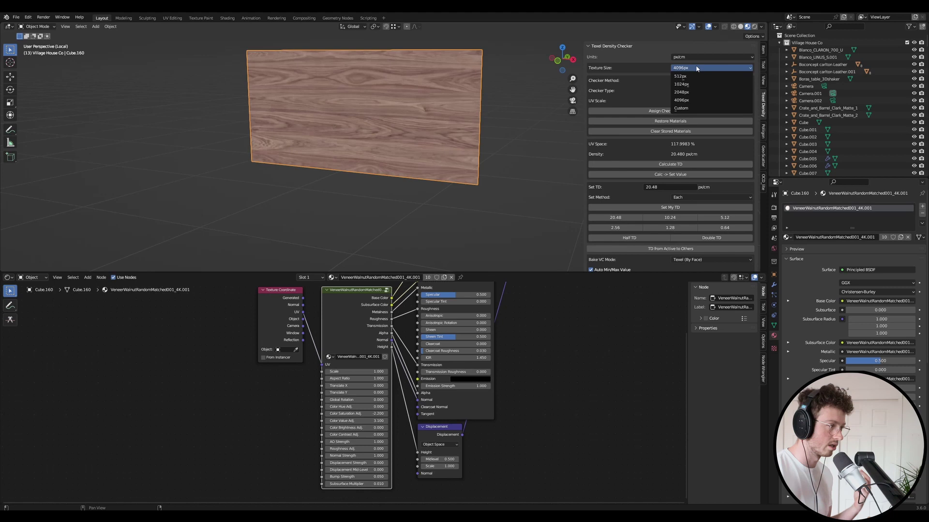
click(700, 100)
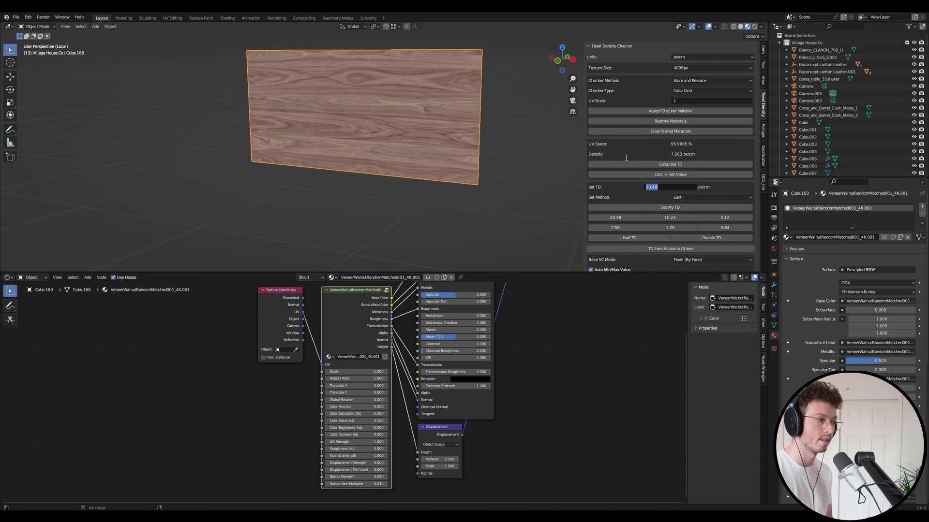
click(662, 208)
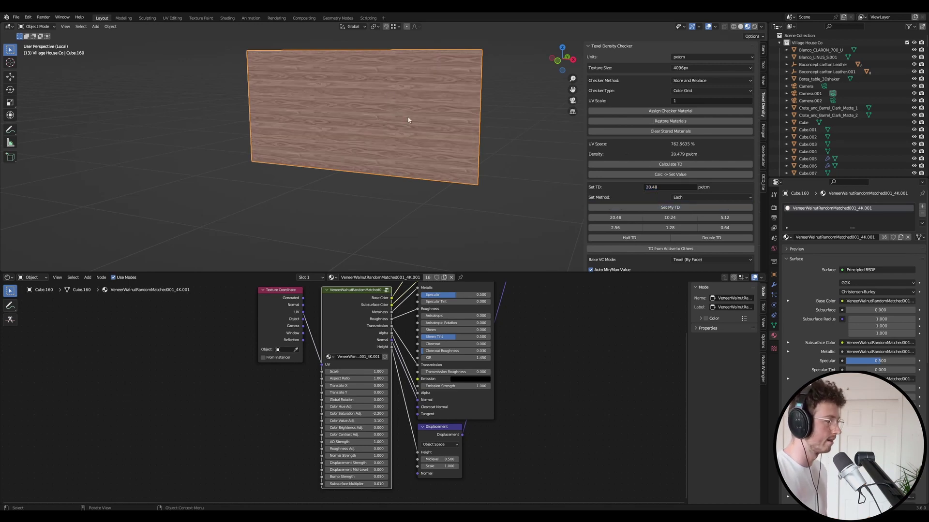
mouse_move(402, 119)
middle_down()
mouse_move(390, 132)
mouse_move(401, 124)
middle_up()
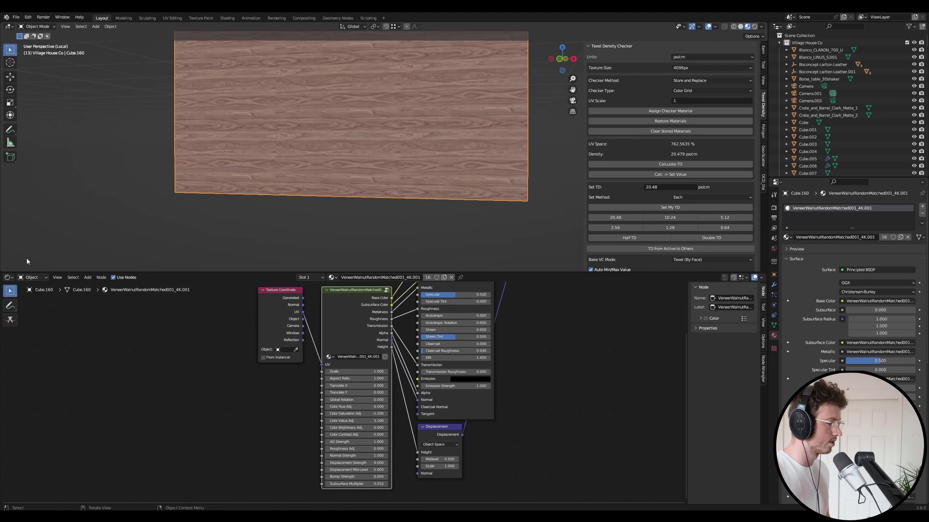
Turn the node area into an Image Editor and display the panel's UVs in Edit Mode
click(8, 278)
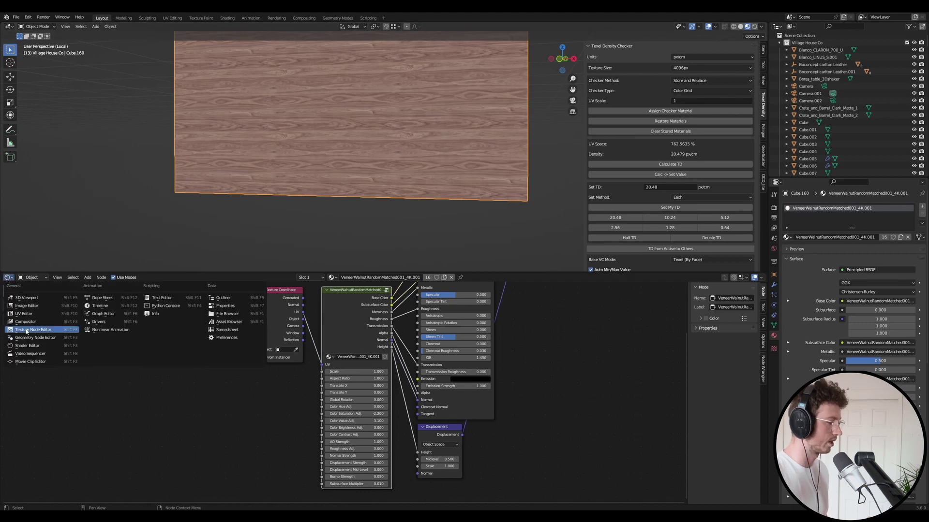
click(27, 305)
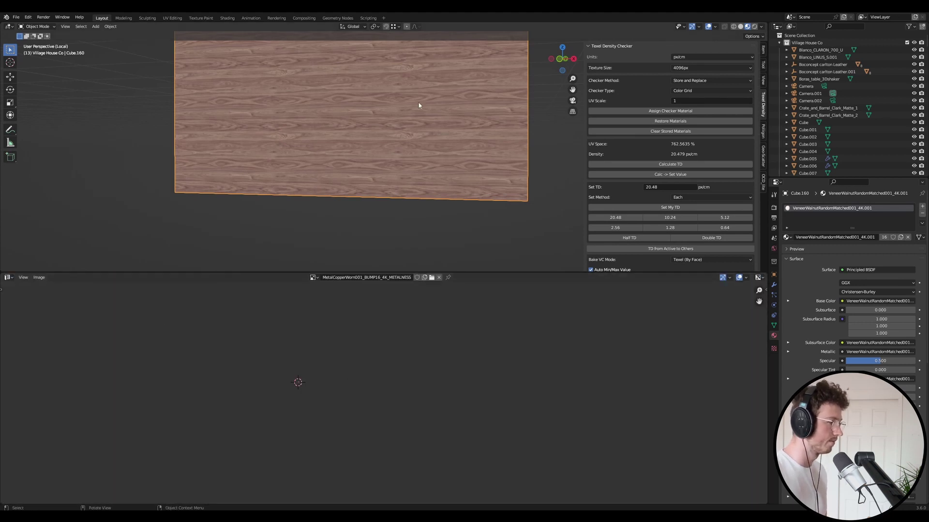
key(Tab)
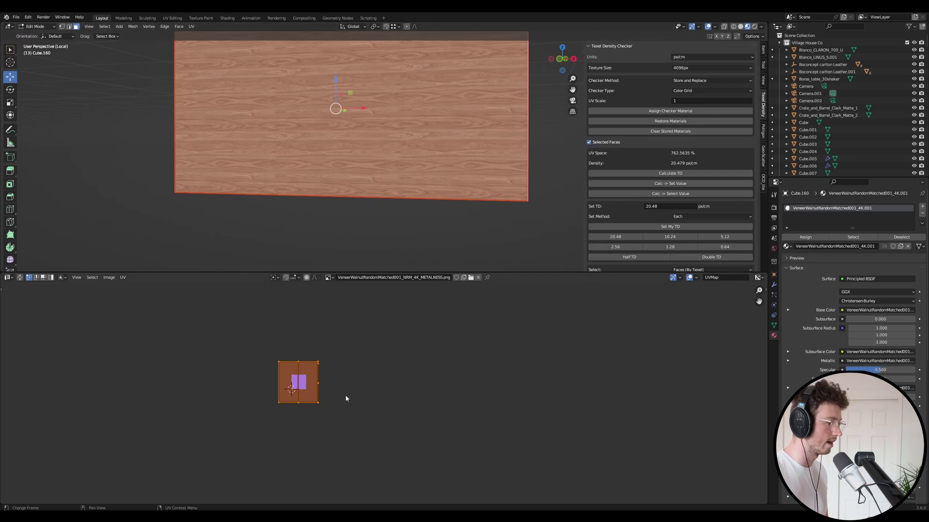
scroll(315, 387, up, 5)
middle_drag(278, 358, 450, 362)
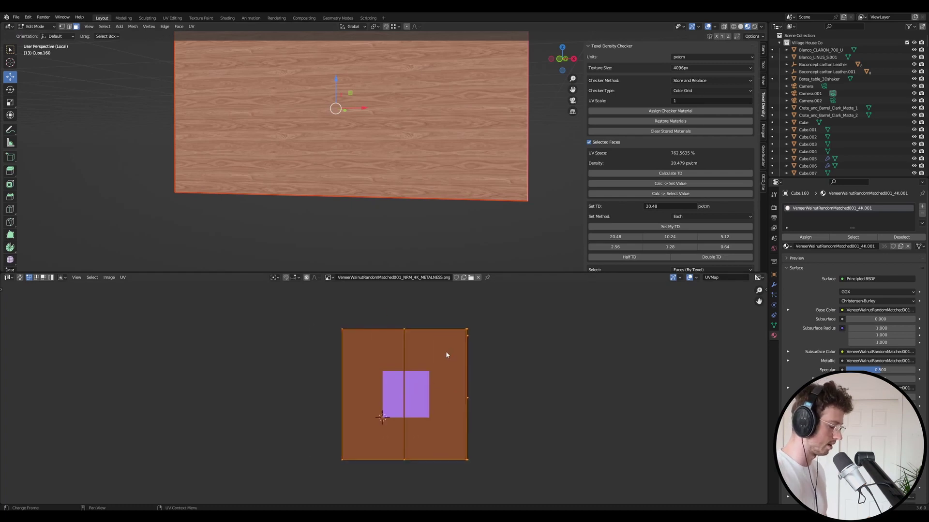
Rotate the panel's UVs 90° with R 90 so the walnut grain runs vertically
text(r90)
key(Return)
key(Tab)
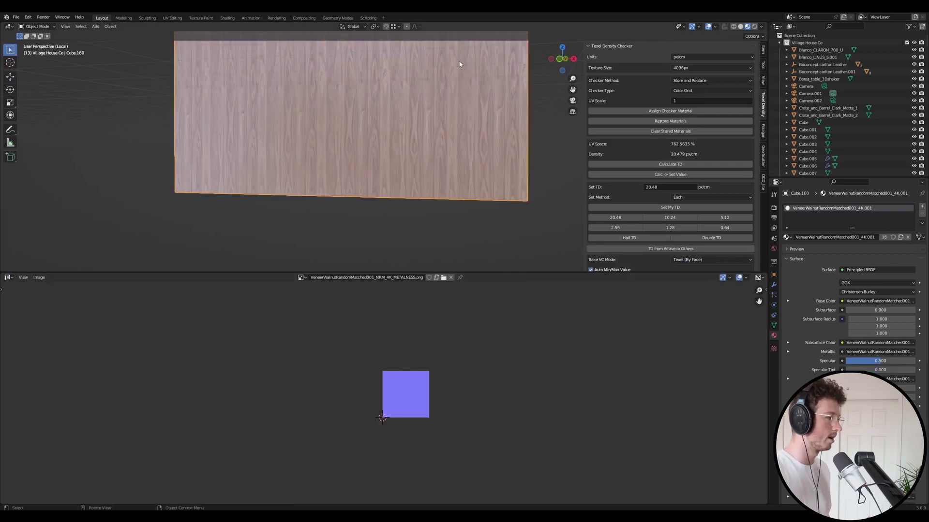
middle_drag(372, 204, 325, 225)
scroll(483, 198, down, 5)
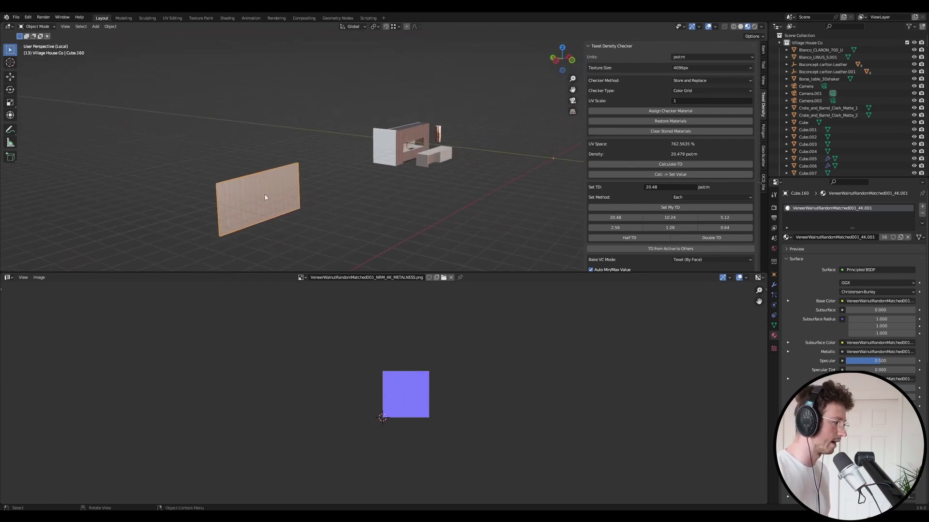
Move the walnut panel along X and drop it next to the kitchen cabinets
key(g)
key(x)
click(338, 164)
scroll(327, 142, up, 8)
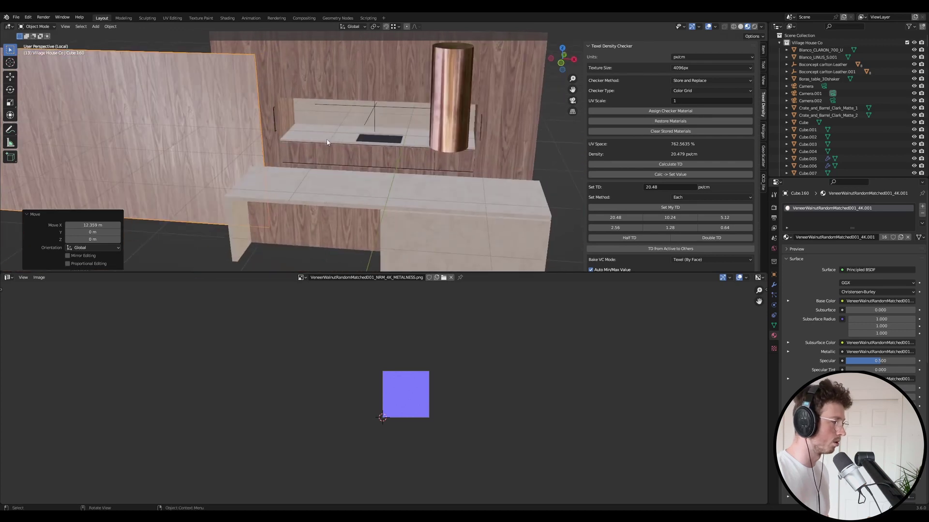
key(g)
click(193, 141)
scroll(193, 141, up, 2)
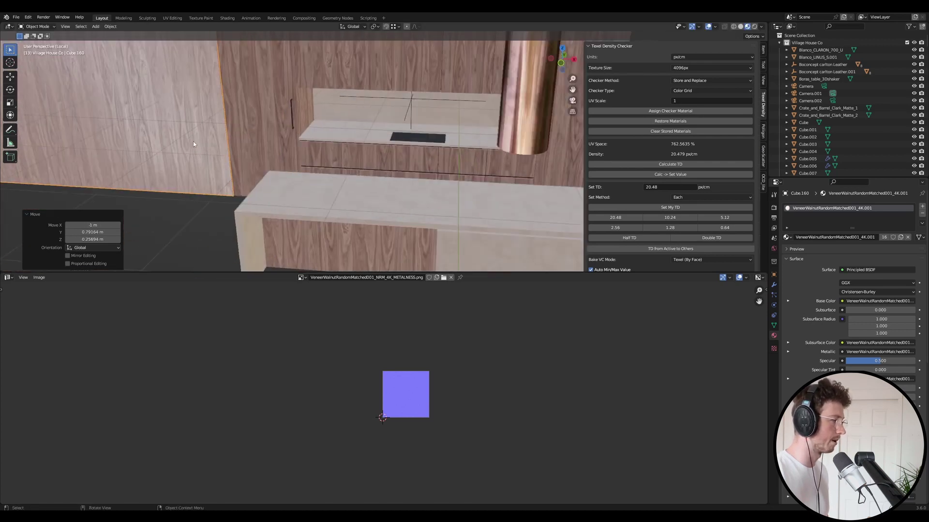
middle_drag(193, 141, 325, 113)
Select the demo panel Cube.160 and flip its normals with Alt+N > Flip
click(217, 141)
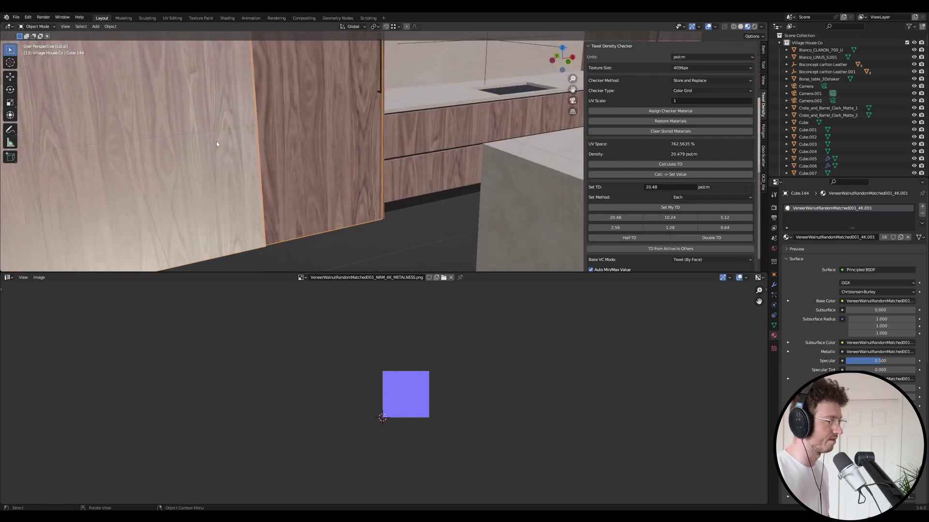
click(224, 144)
middle_drag(225, 144, 394, 152)
key(Tab)
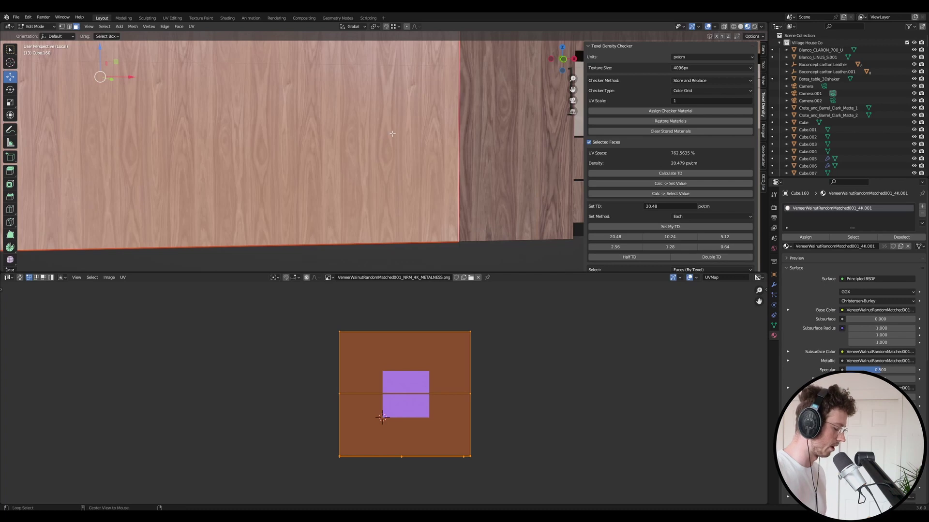
key(alt+n)
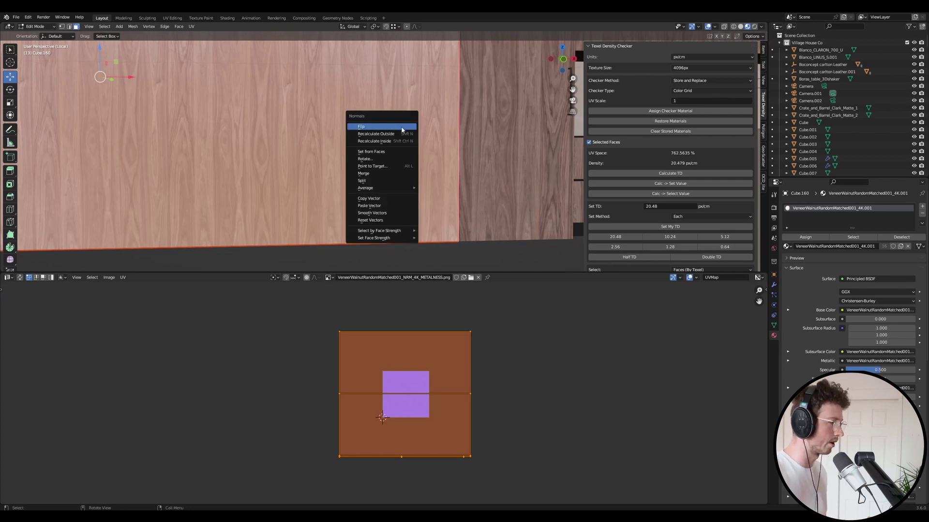
click(402, 130)
key(Tab)
scroll(441, 204, down, 3)
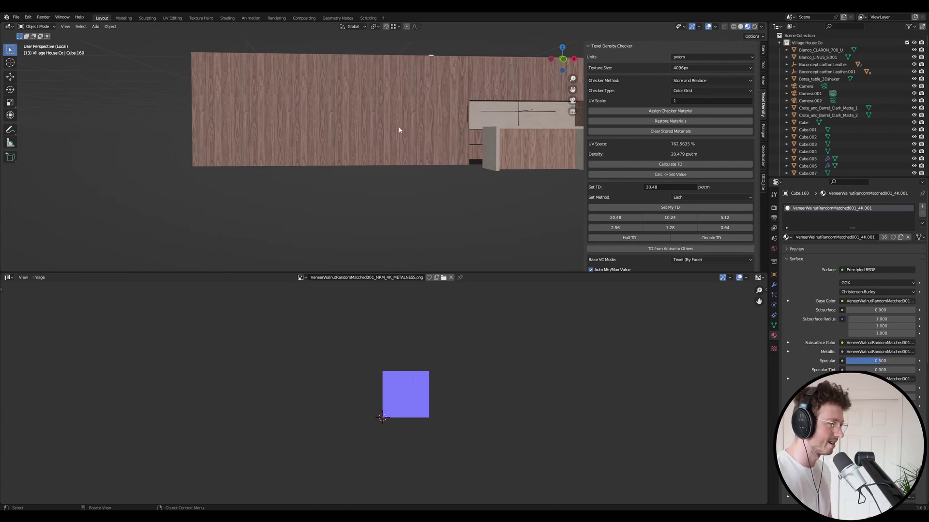
Delete the demo panel Cube.160 and view the kitchen from a three-quarter angle
click(376, 131)
scroll(484, 111, up, 4)
key(Delete)
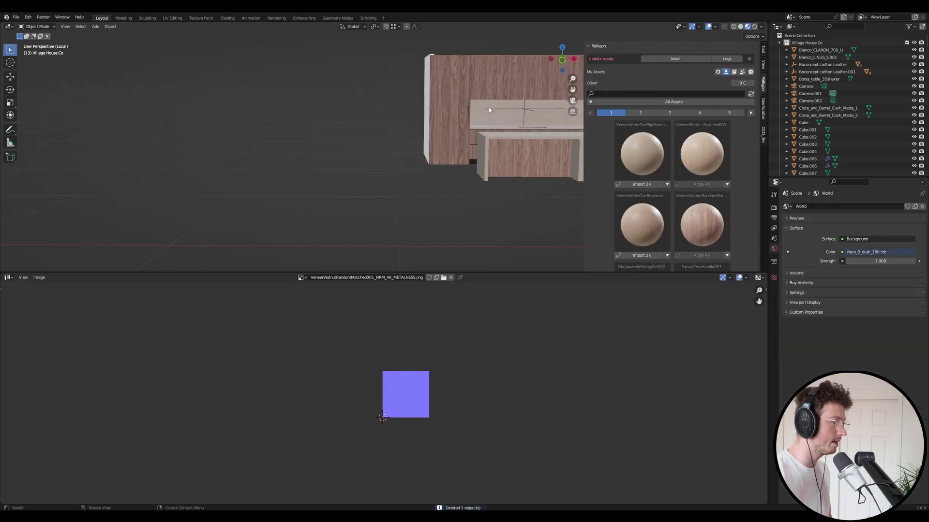
scroll(425, 151, down, 5)
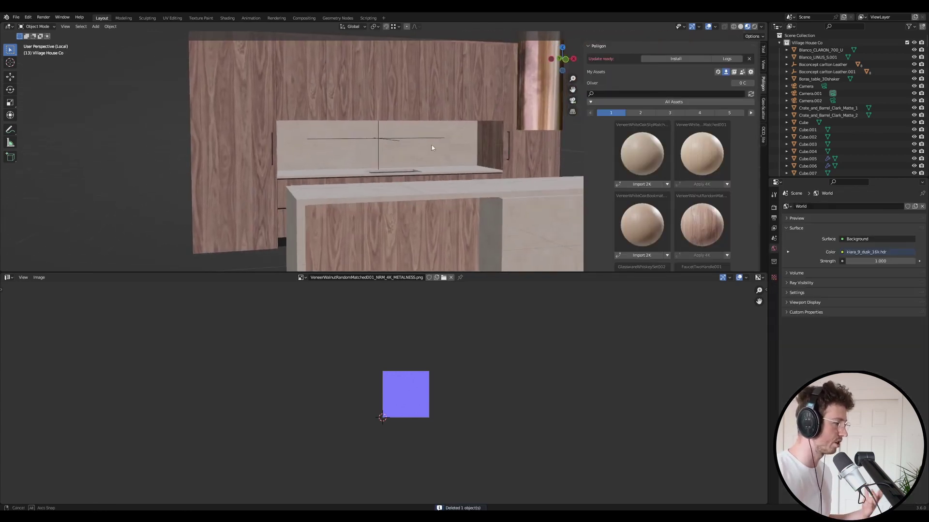
middle_drag(425, 150, 321, 195)
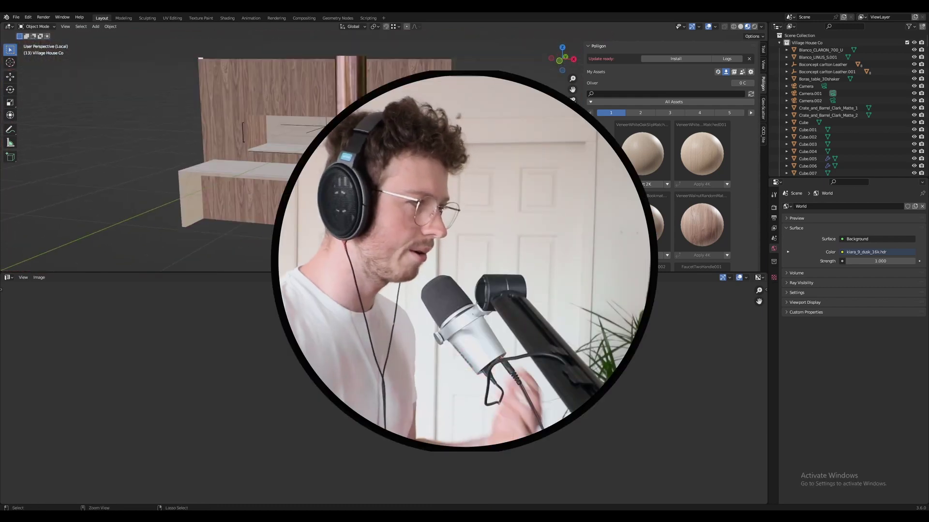